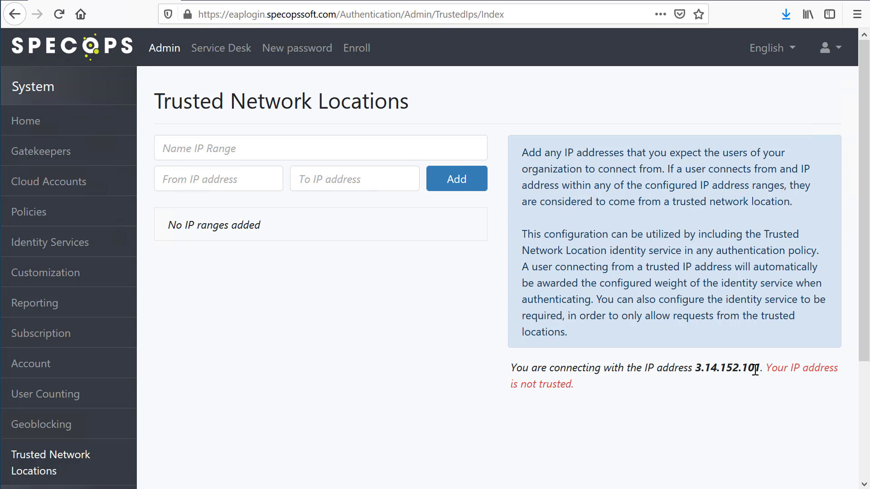
- Add a trusted IP range named Headquarters using the current connecting IP address 3.14.152.101
drag(760, 369, 695, 369)
key(ctrl+c)
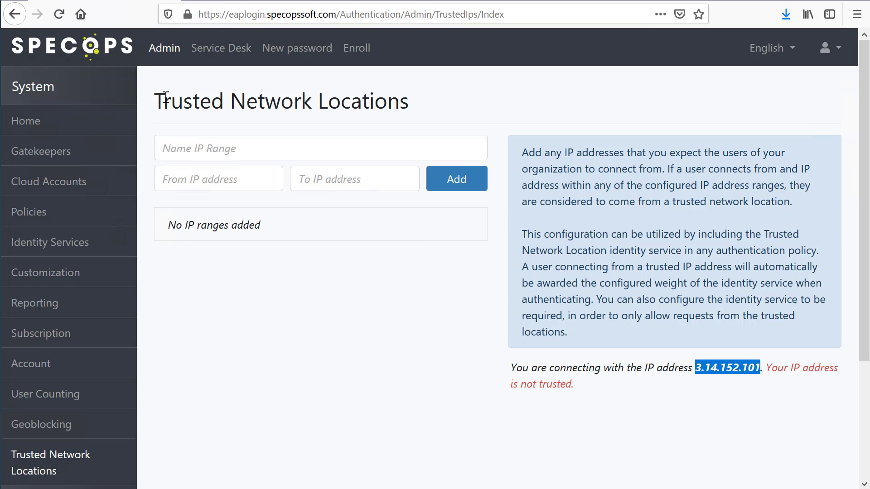
click(207, 180)
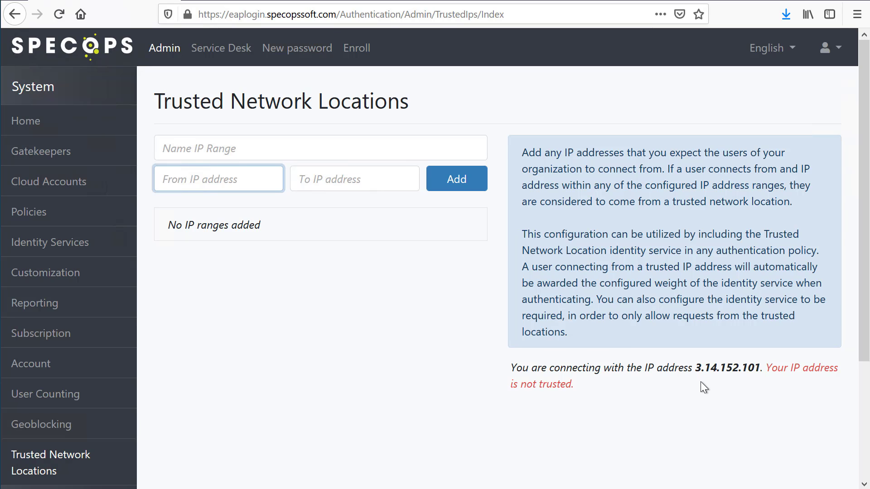
key(ctrl+v)
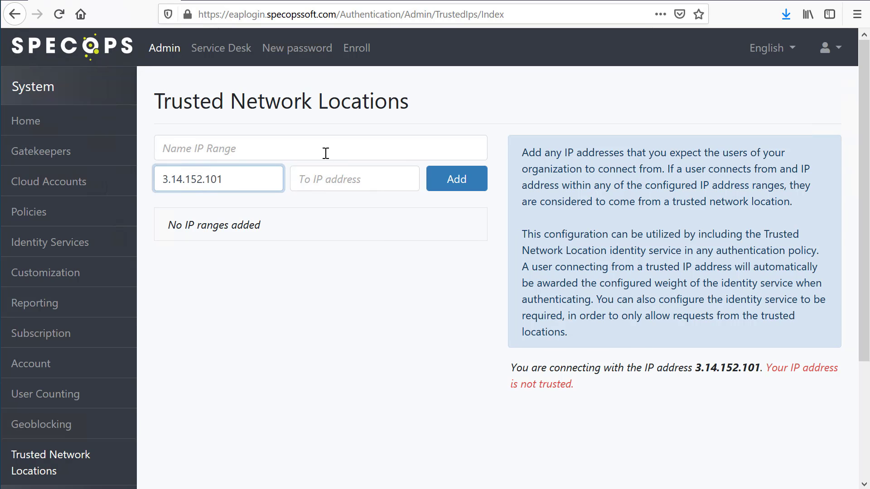
click(326, 154)
text(Headquarters)
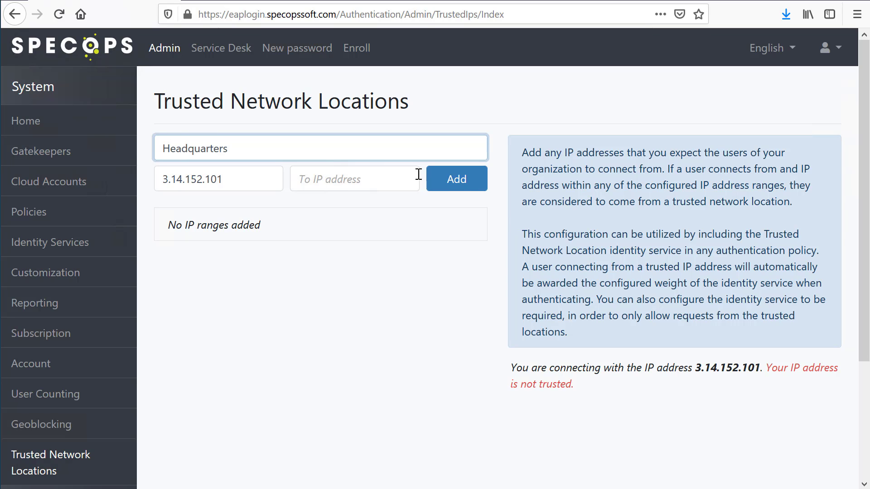
click(464, 182)
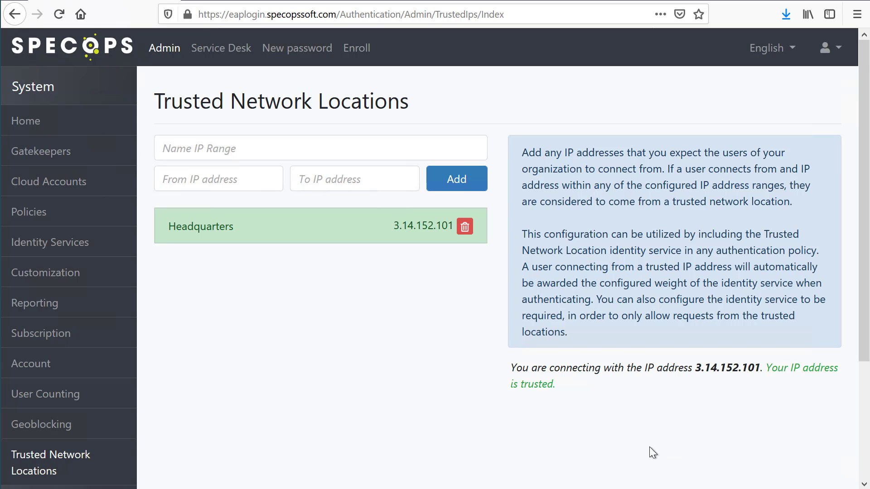
- In the enrollment security mode policy, enable Only from trusted network locations and save
click(59, 213)
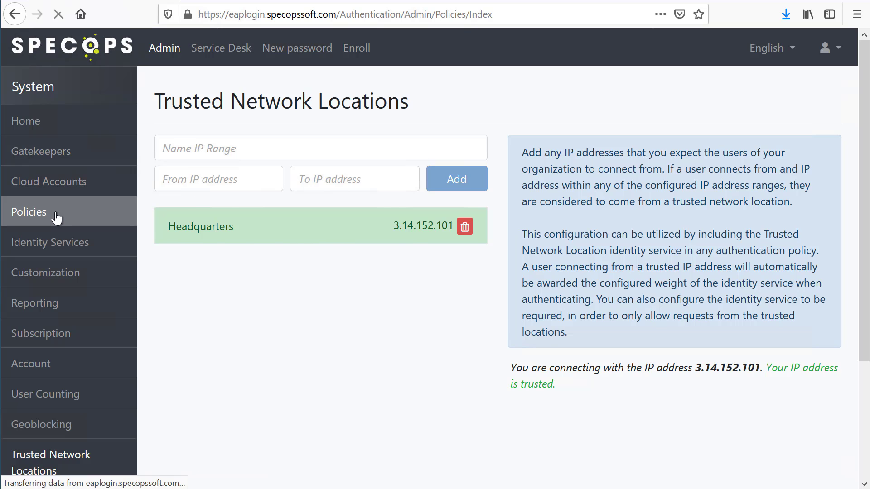
scroll(386, 239, down, 5)
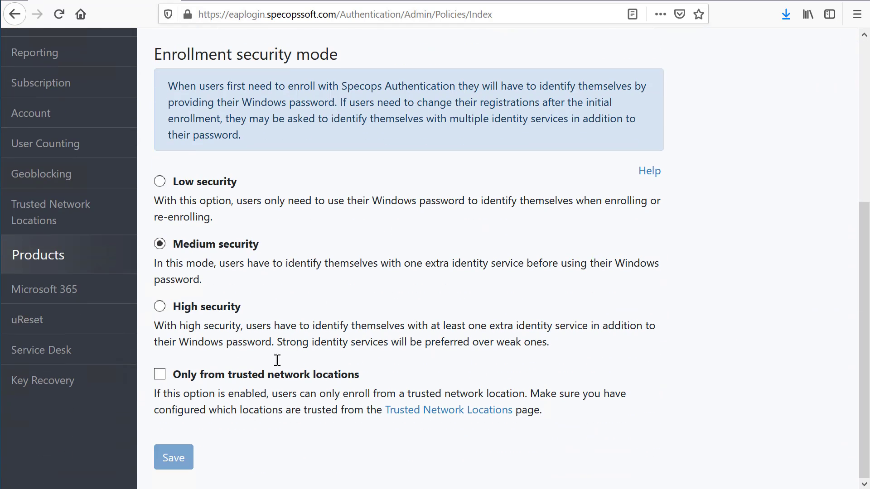
click(236, 374)
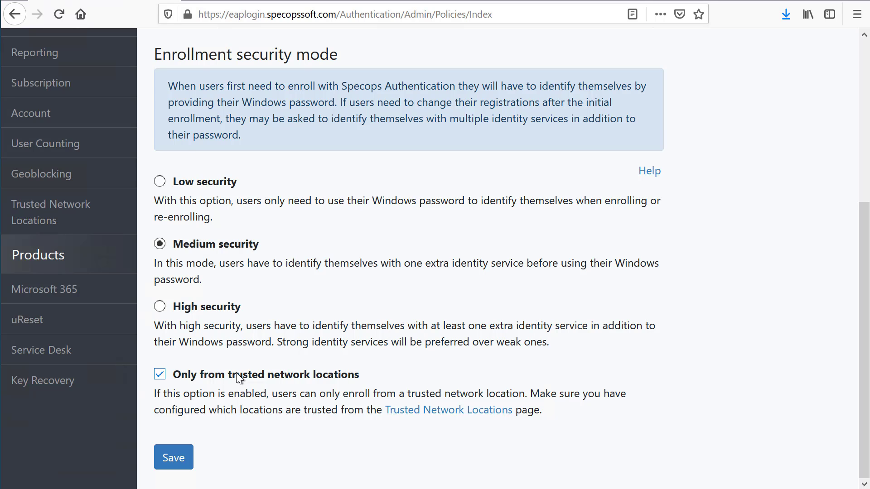
click(164, 455)
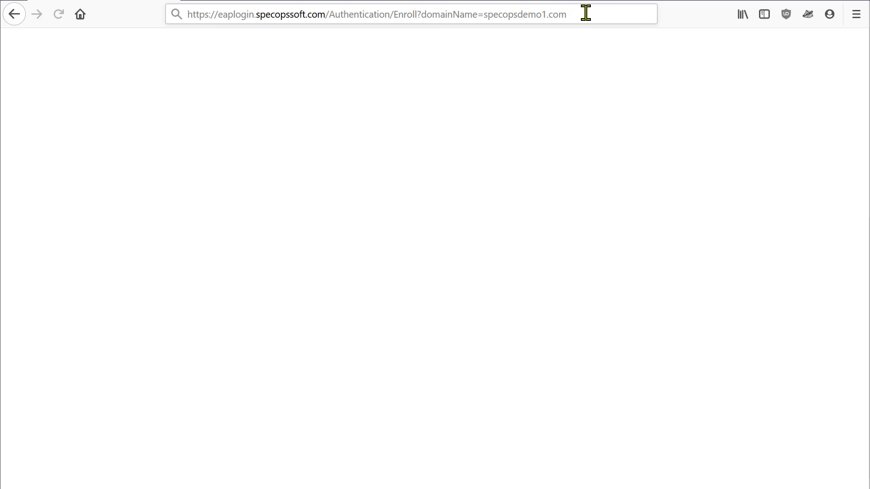
- Load the enrollment page for domain specopsdemo1.com and sign in with username demouser
click(586, 13)
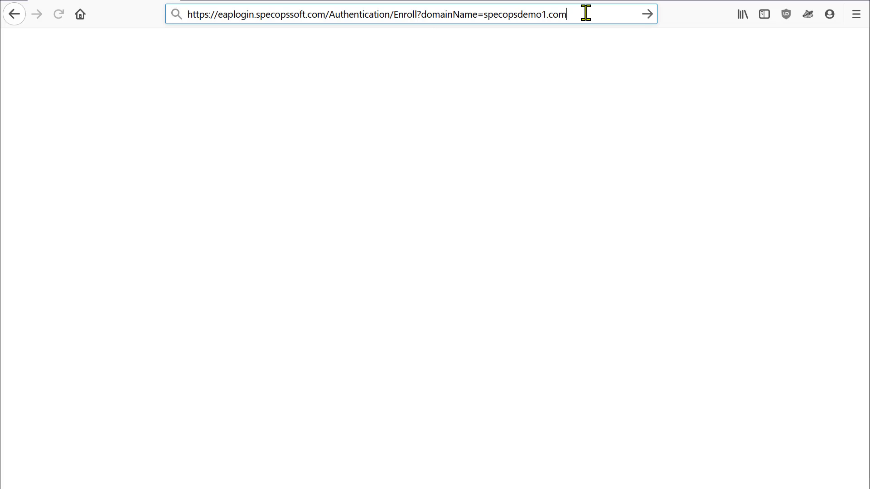
key(Return)
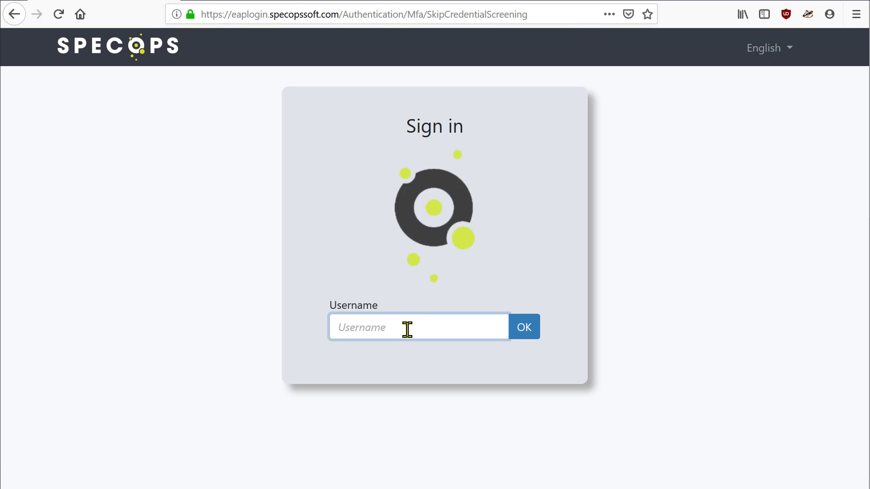
text(demouser)
key(Return)
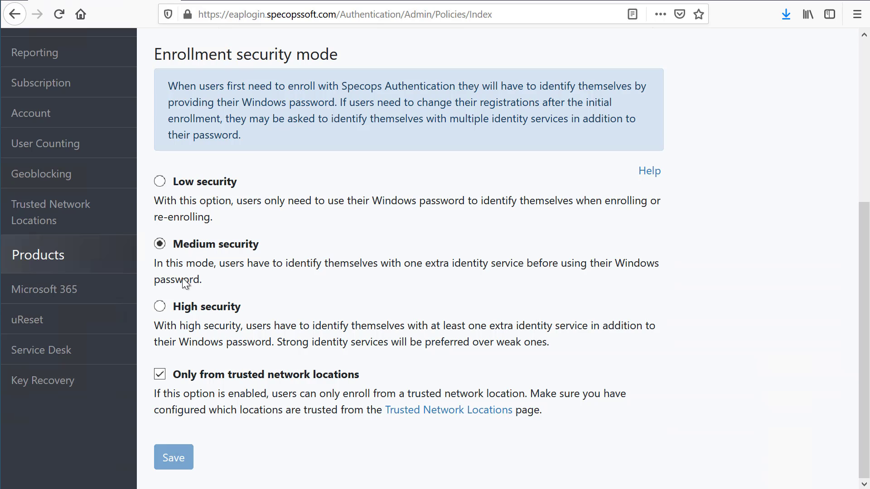
- Configure the uReset Cloud policy by adding Trusted Network Location to the selected identity services with a two-star weight
click(36, 320)
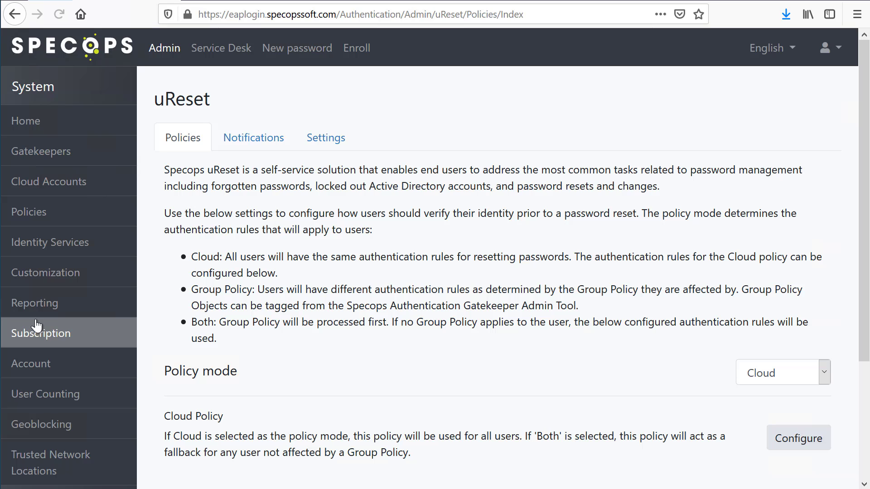
click(775, 438)
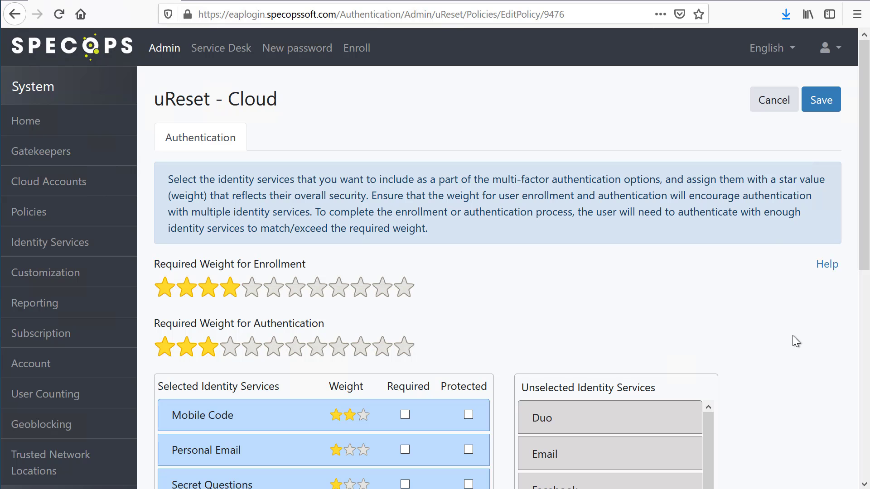
scroll(793, 335, down, 6)
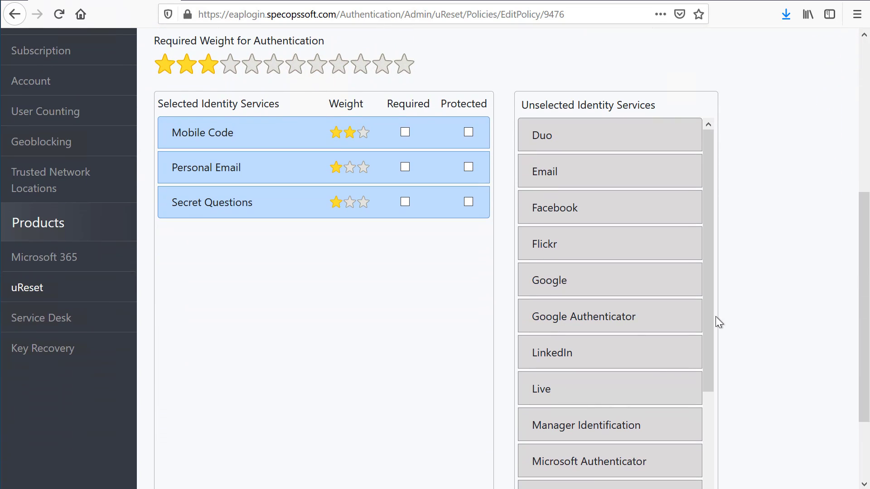
drag(711, 334, 707, 447)
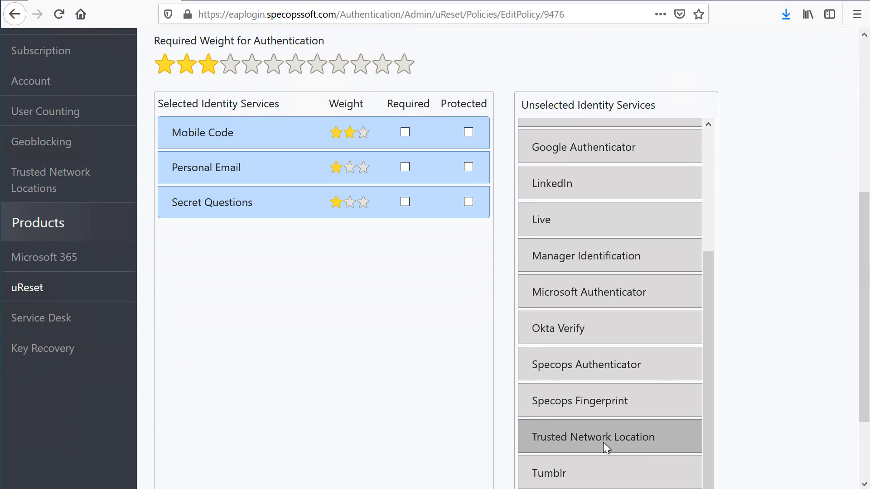
drag(602, 442, 358, 304)
scroll(766, 256, up, 3)
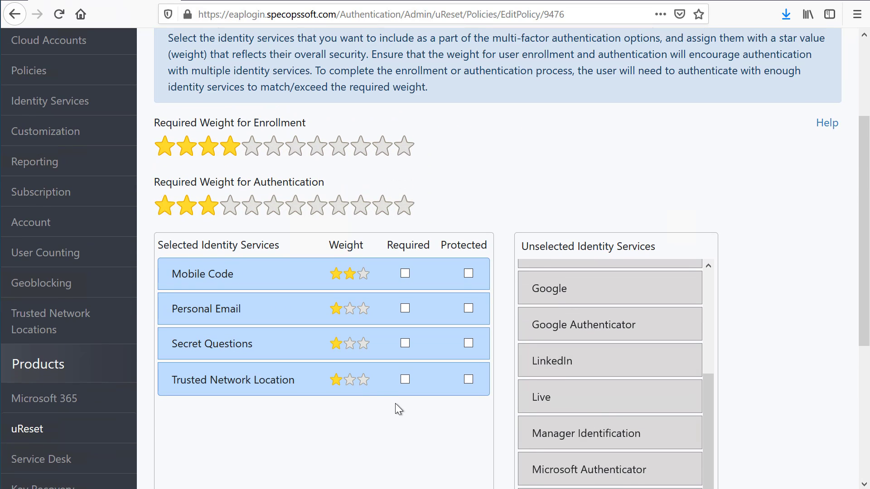
click(349, 384)
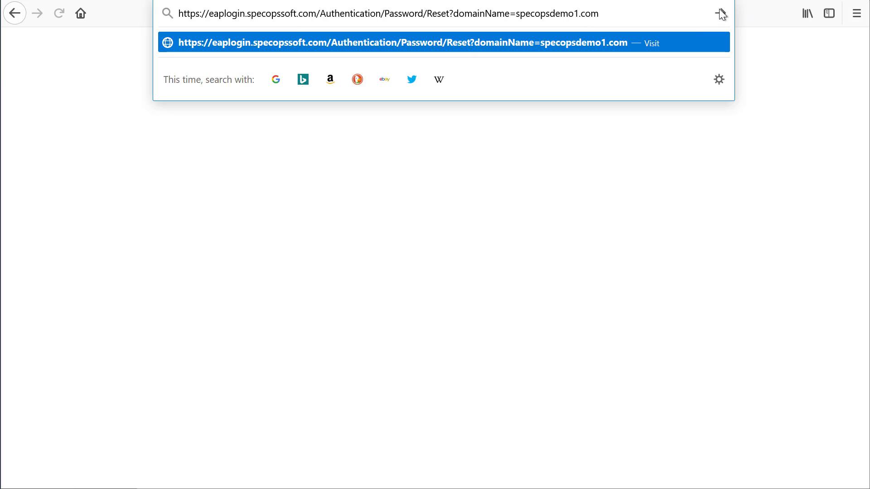
- Open the password reset page for specopsdemo1.com and sign in as demouser
click(722, 14)
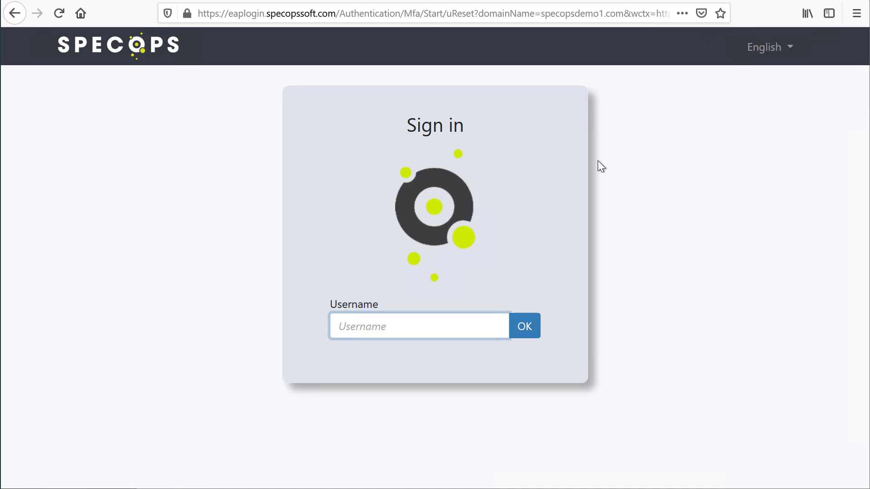
text(demouser)
key(Return)
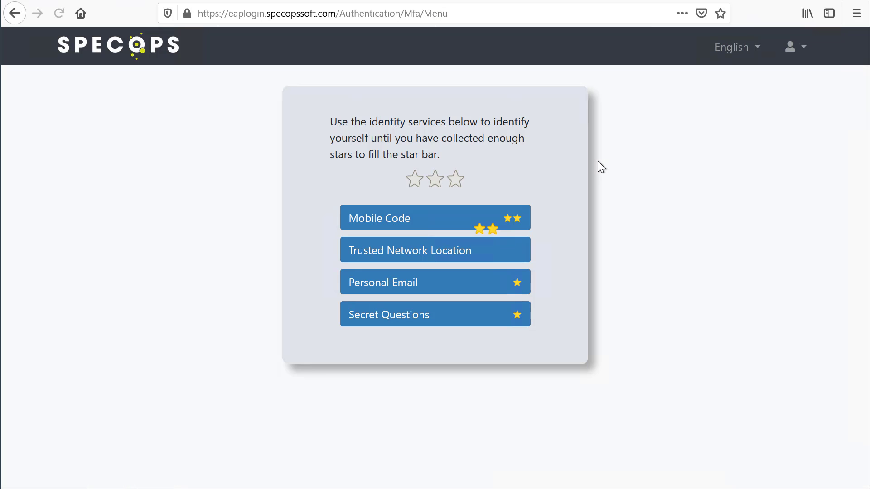
mouse_move(420, 183)
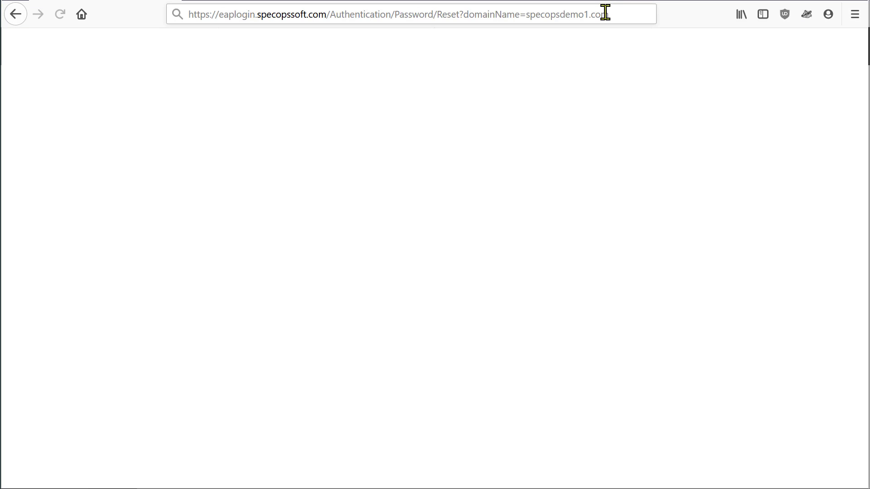
- Reload the password reset URL and sign in again with username demouser
click(602, 14)
click(647, 14)
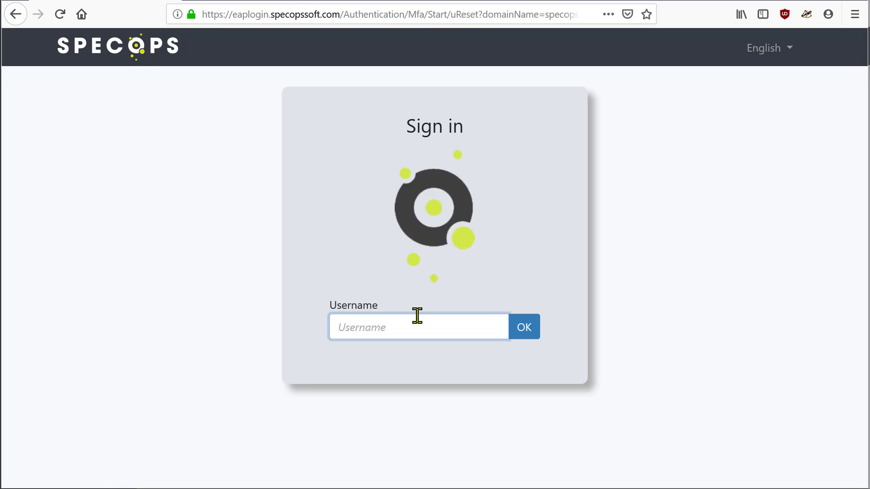
text(demouser)
key(Return)
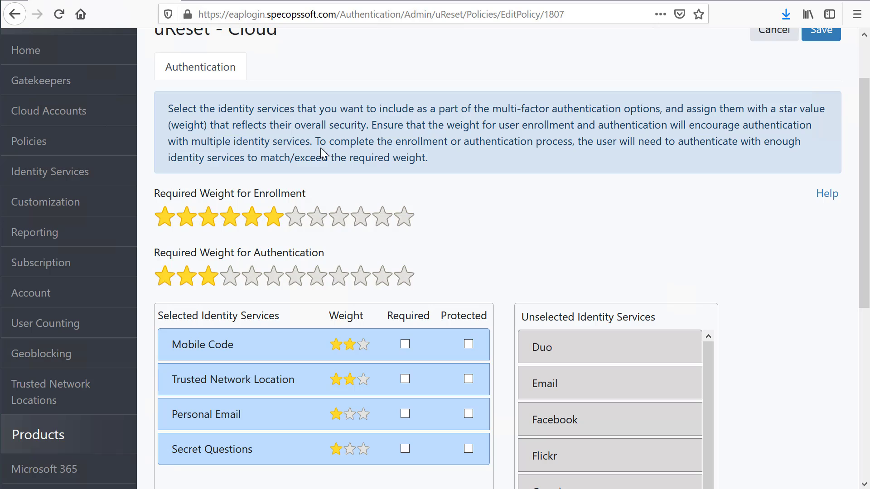
- Mark Trusted Network Location as a required identity service in the uReset Cloud policy
click(406, 381)
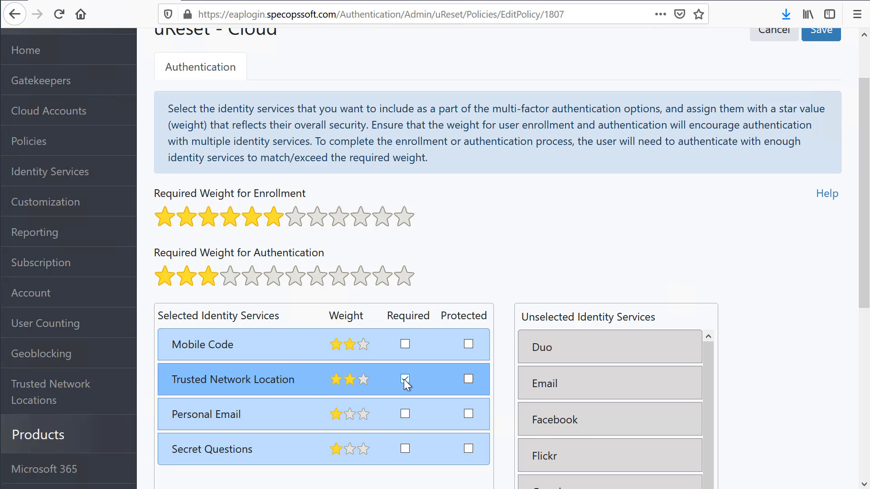
scroll(485, 199, up, 2)
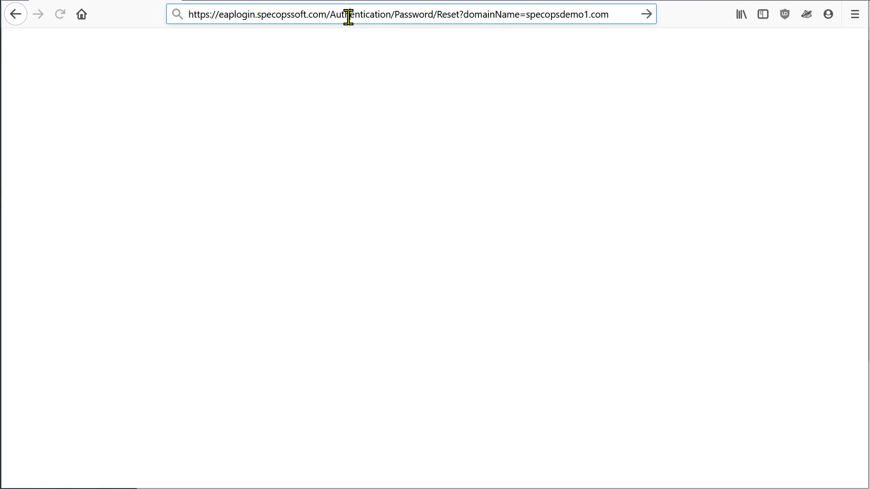
- Load the password reset page once more and submit username demouser to test the required location
key(Return)
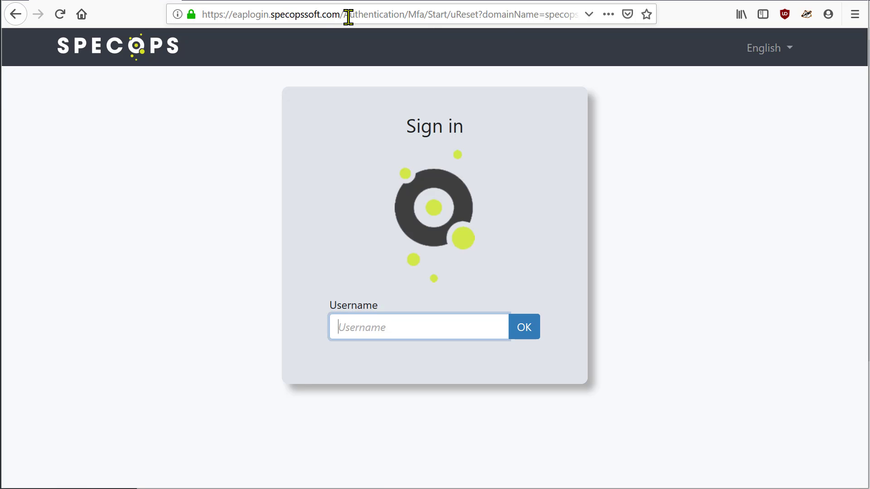
text(demouser)
key(Return)
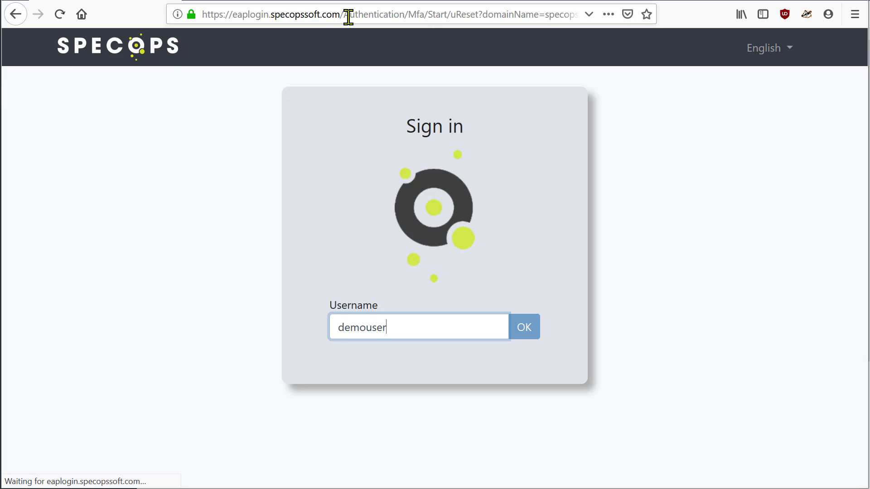